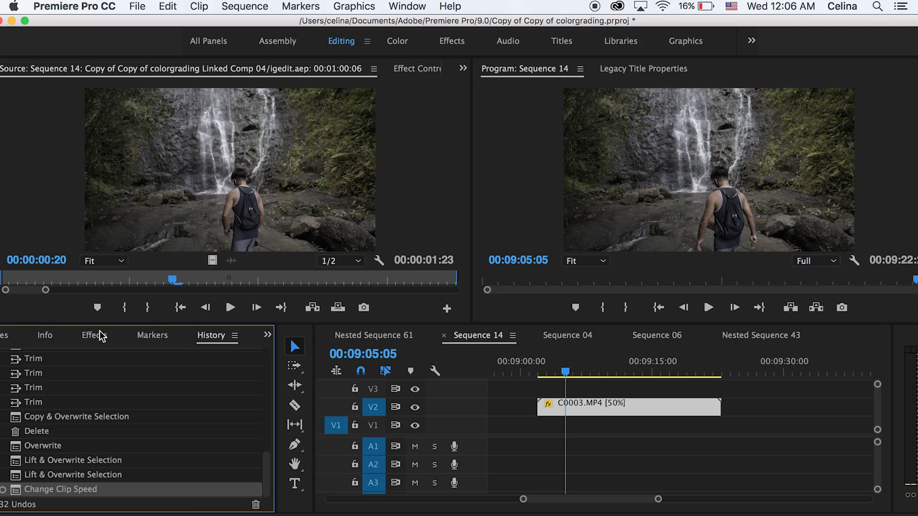
# - Search 'turbu' and apply Turbulent Displace to clip C0003.MP4
pyautogui.click(94, 335)
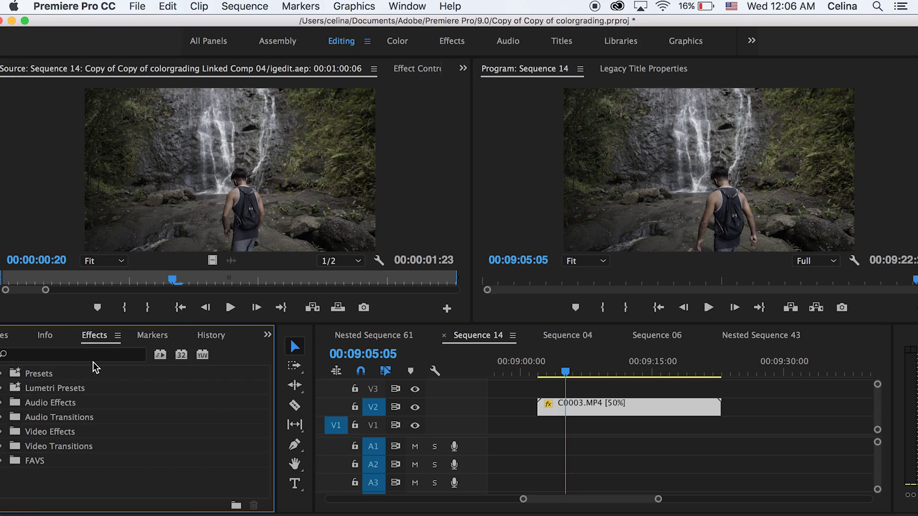
pyautogui.click(90, 355)
pyautogui.write('turbu')
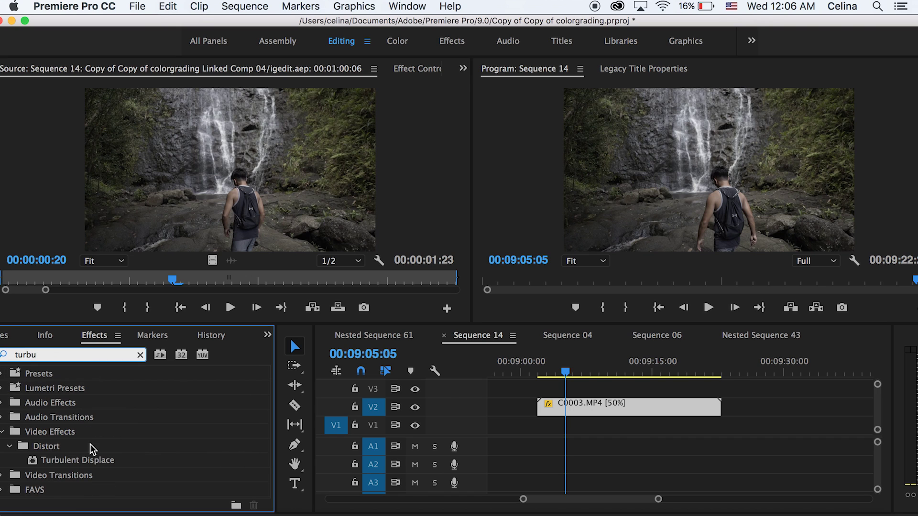
pyautogui.moveTo(90, 459); pyautogui.dragTo(595, 411)
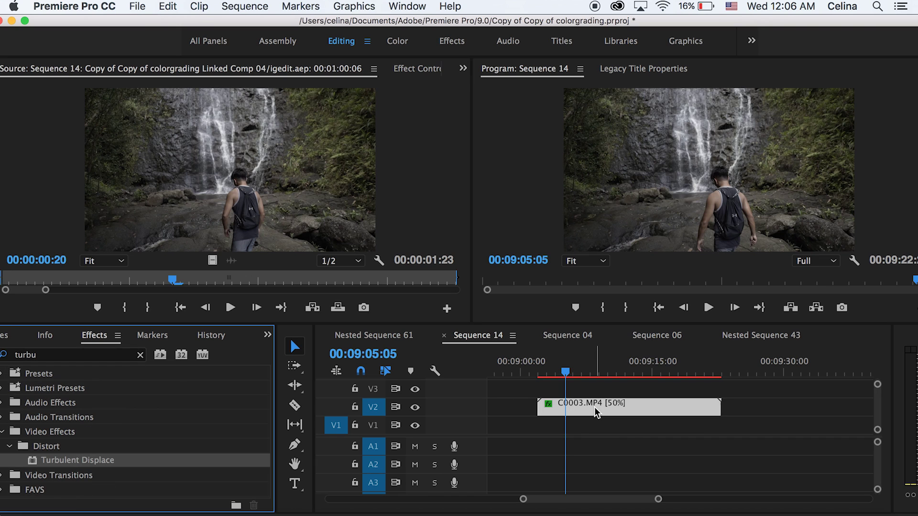
# - Set a starting keyframe for Turbulent Displace Amount at 0 where the glitch begins
pyautogui.click(402, 69)
pyautogui.scroll(-5, 321, 155)
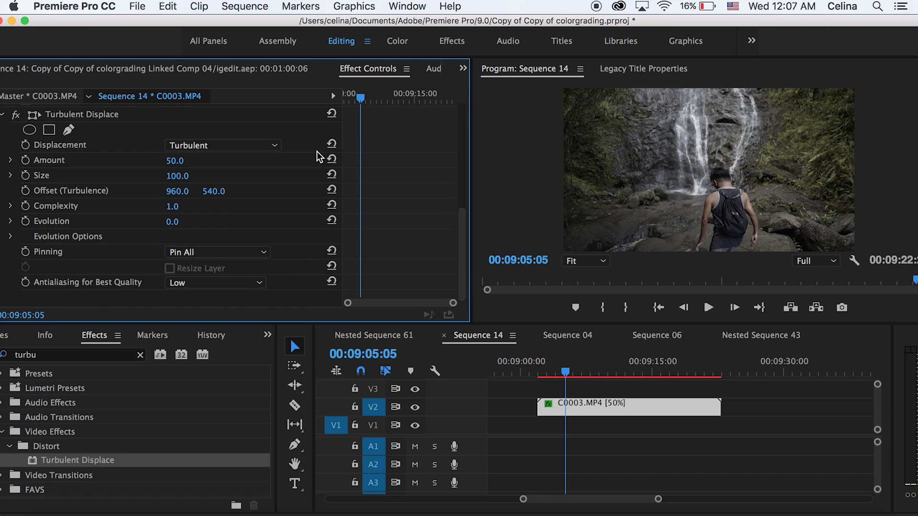
pyautogui.scroll(1, 215, 200)
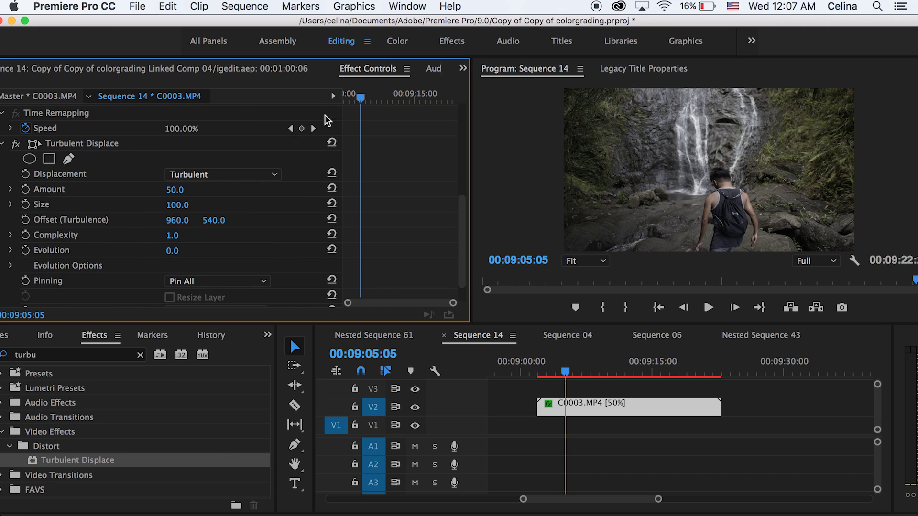
pyautogui.moveTo(360, 99); pyautogui.dragTo(358, 99)
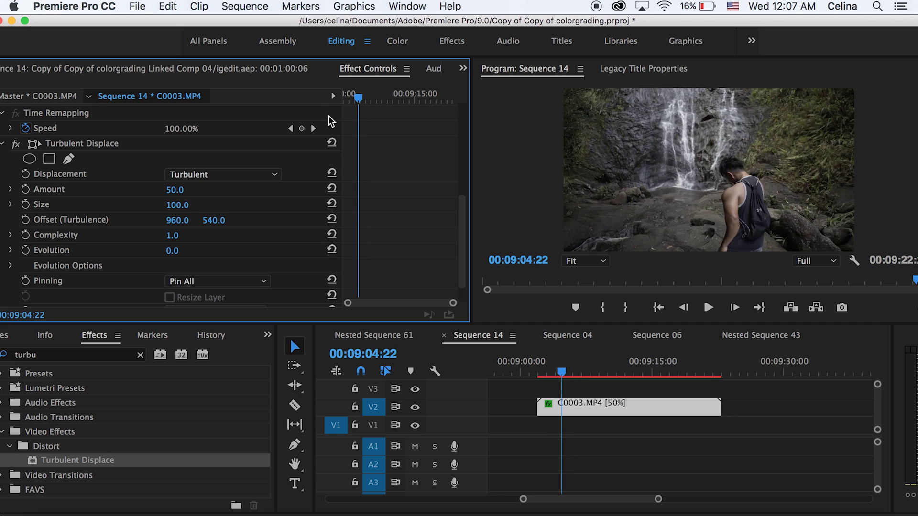
pyautogui.click(178, 191)
pyautogui.write('0')
pyautogui.press('Return')
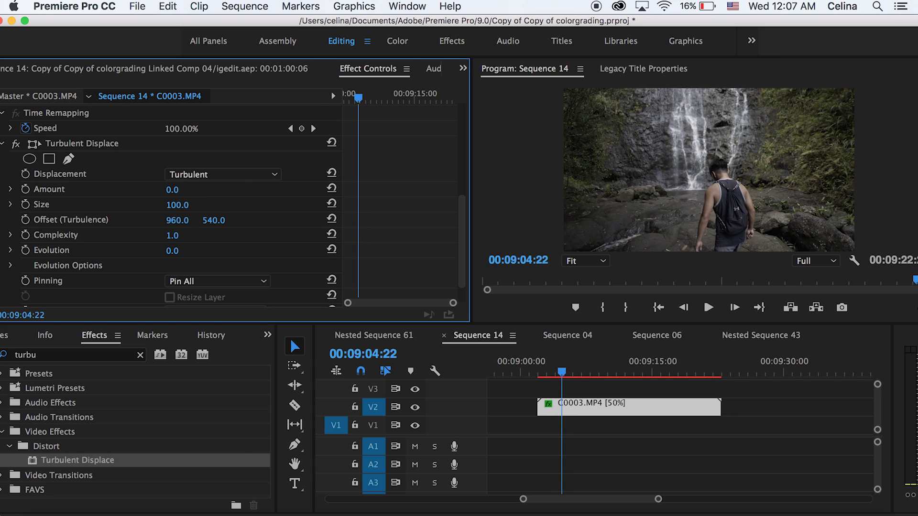
pyautogui.click(25, 189)
# - Raise Amount to 44 at a later frame and preview the distortion animation
pyautogui.moveTo(358, 98); pyautogui.dragTo(381, 99)
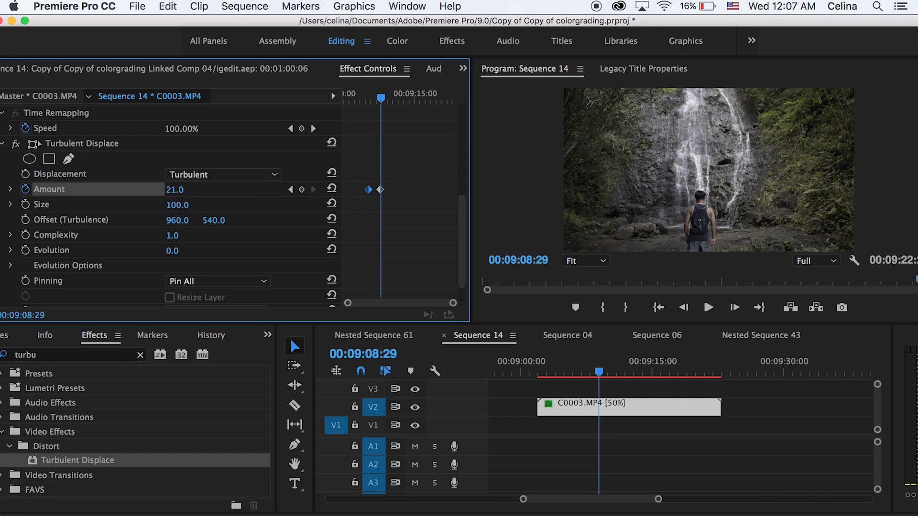
pyautogui.moveTo(175, 190); pyautogui.dragTo(189, 190)
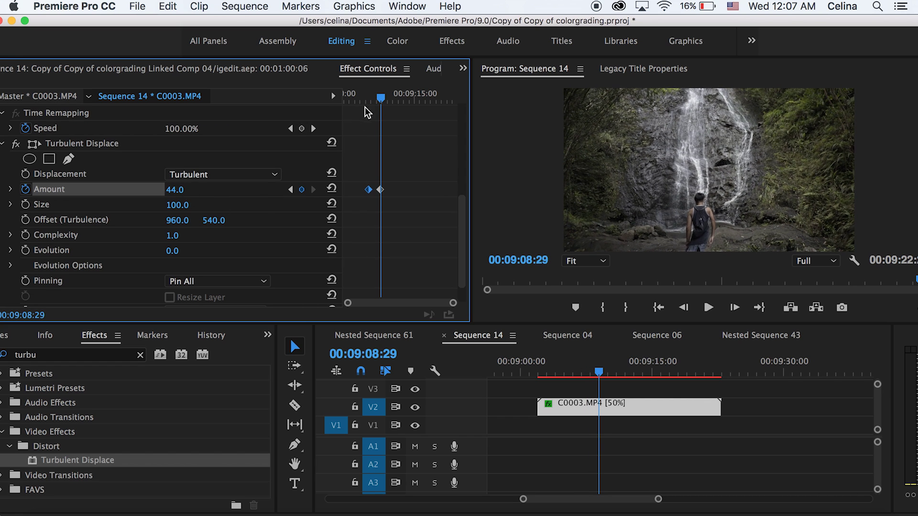
pyautogui.scroll(1, 287, 143)
pyautogui.moveTo(380, 98); pyautogui.dragTo(368, 101)
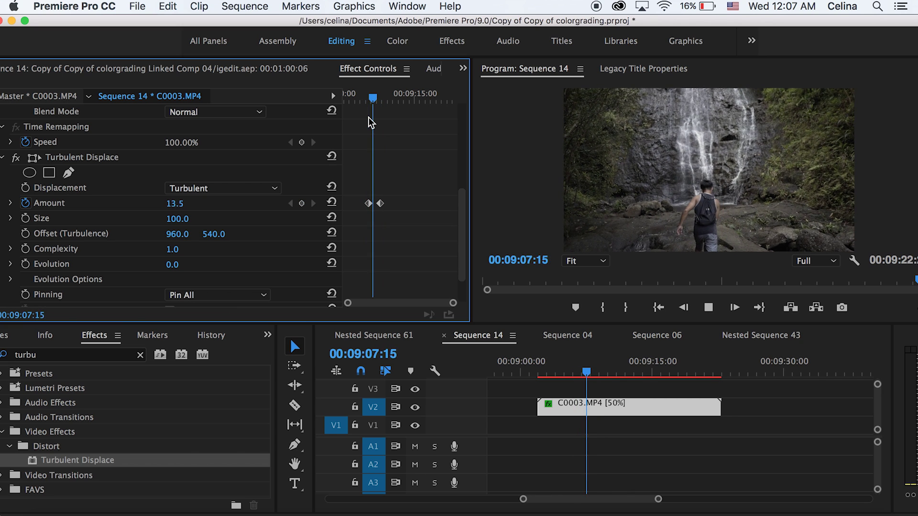
pyautogui.click(380, 99)
pyautogui.moveTo(380, 99); pyautogui.dragTo(368, 99)
pyautogui.press('space')
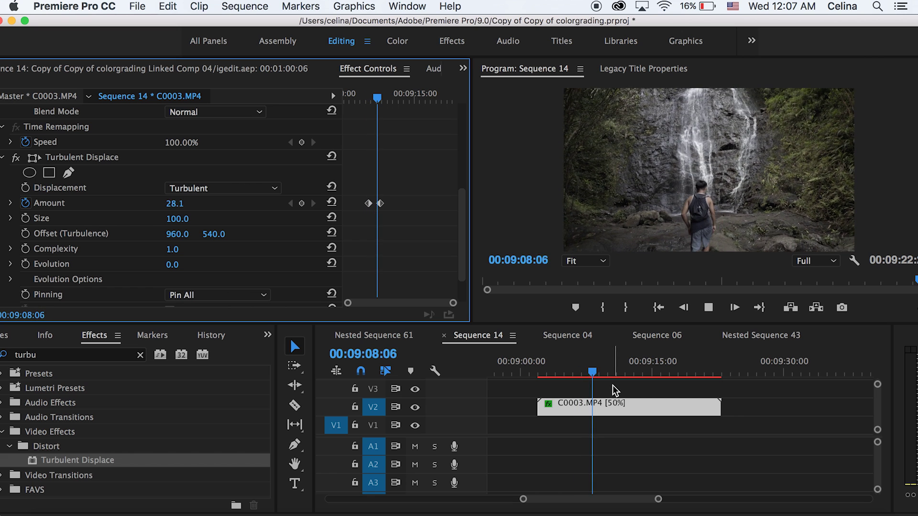
pyautogui.press('space')
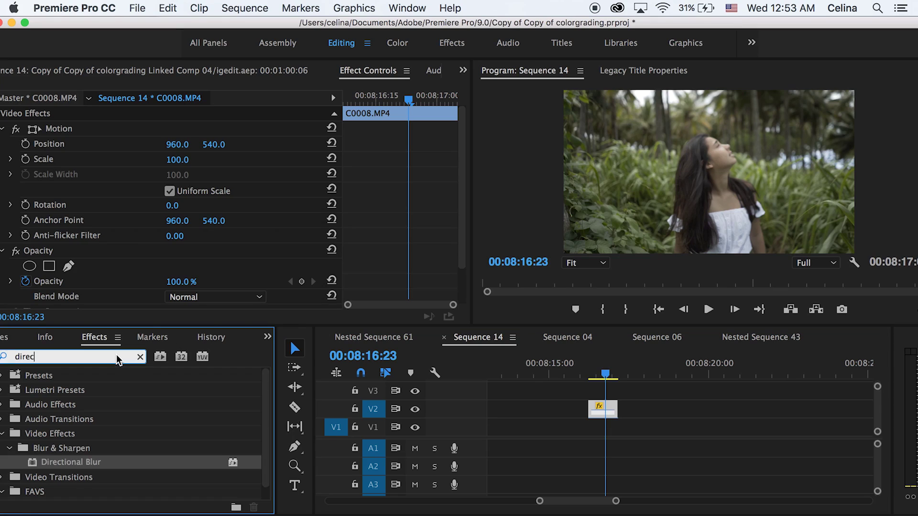
# - Apply Fast Blur to C0008.MP4, keyframing Blurriness from 0 to a strong blur at the clip's end
pyautogui.write('fast bl')
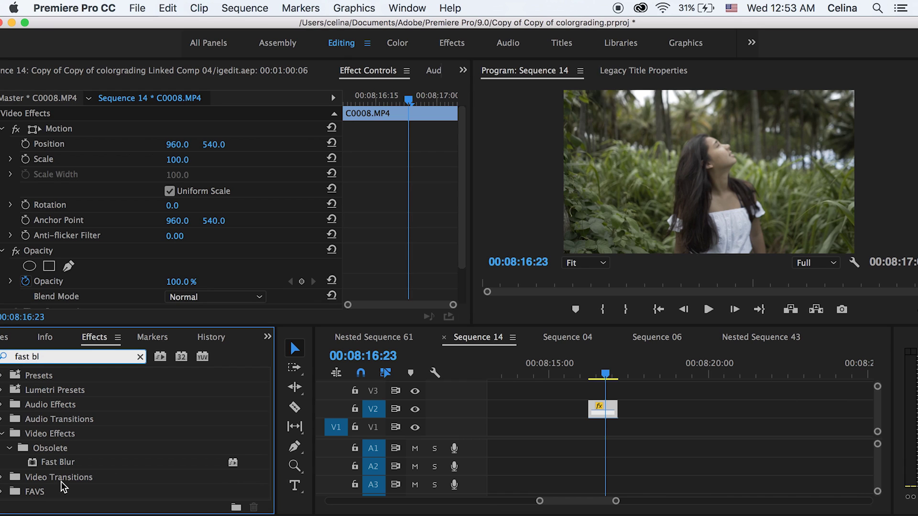
pyautogui.doubleClick(51, 462)
pyautogui.scroll(-5, 311, 256)
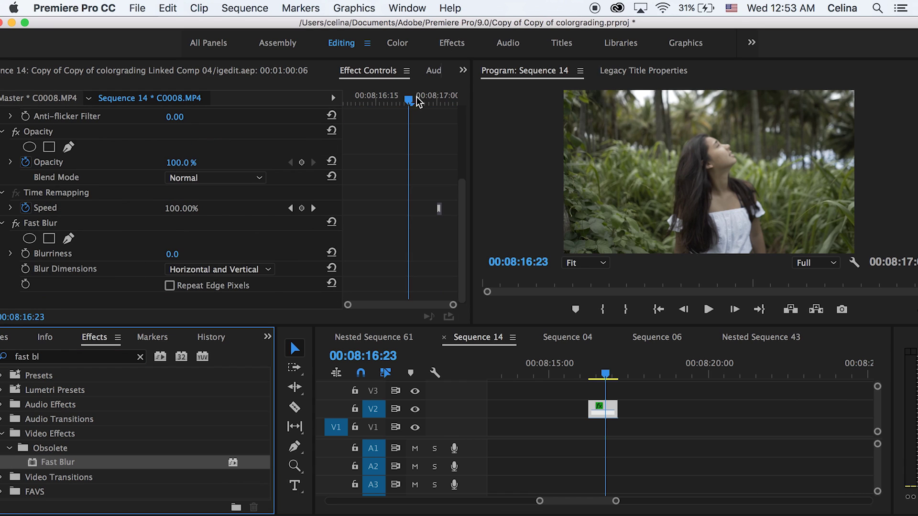
pyautogui.moveTo(416, 97); pyautogui.dragTo(425, 99)
pyautogui.click(26, 253)
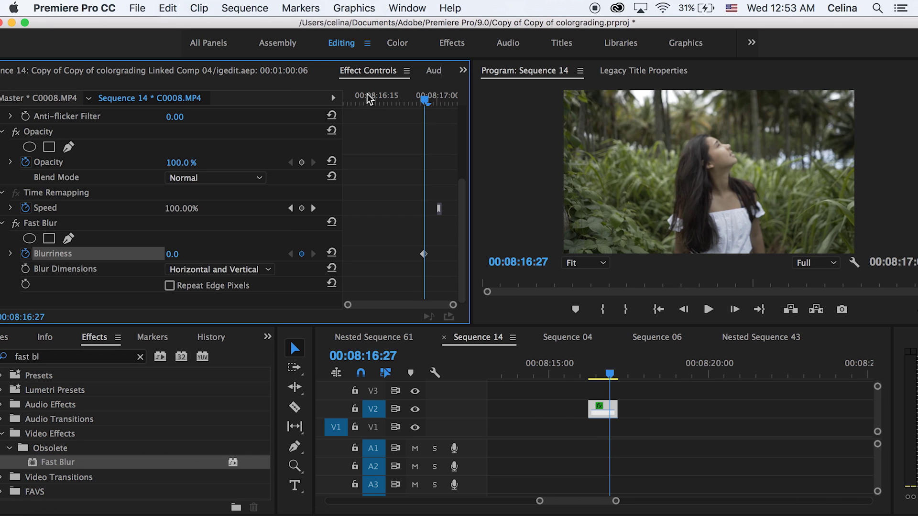
pyautogui.press('Right')
pyautogui.press('Right')
pyautogui.press('Right')
pyautogui.press('Right')
pyautogui.press('Right')
pyautogui.press('Right')
pyautogui.press('Right')
pyautogui.press('Right')
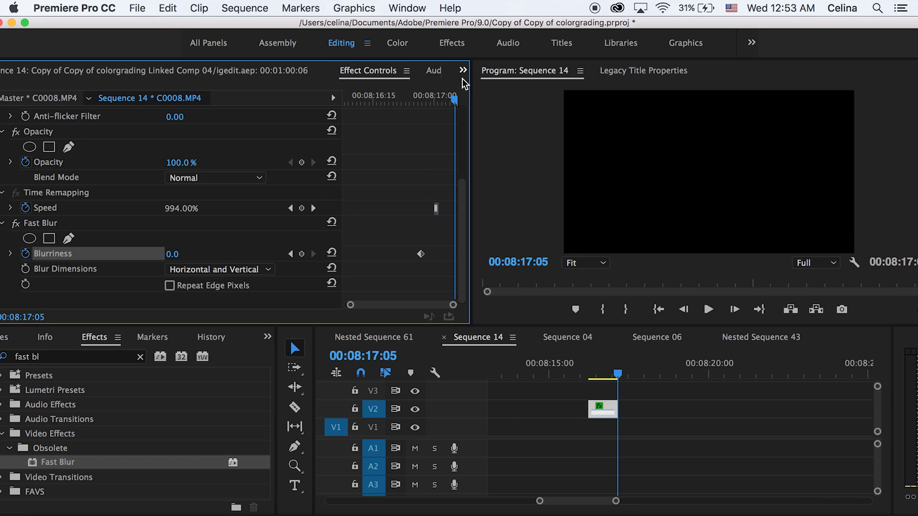
pyautogui.click(450, 101)
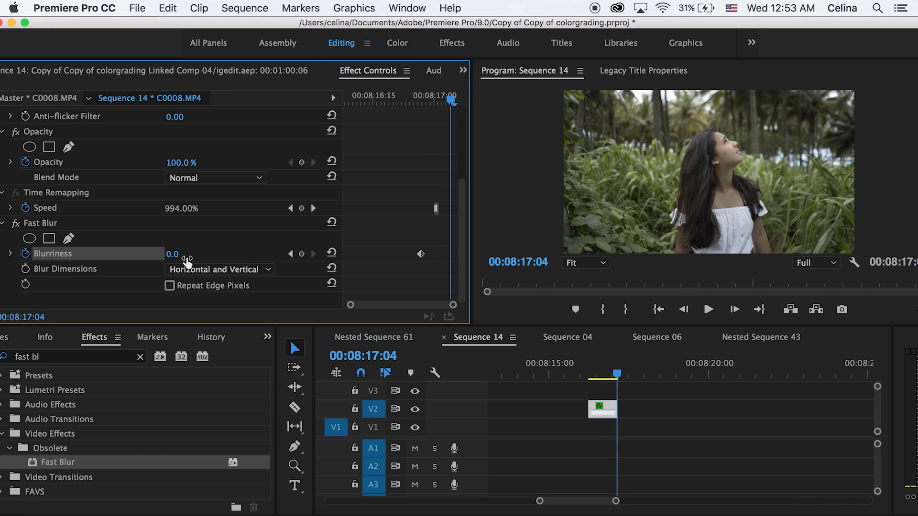
pyautogui.moveTo(173, 254); pyautogui.dragTo(225, 254)
# - Keep the blur in both directions, enable Repeat Edge Pixels, and preview the blur
pyautogui.click(196, 270)
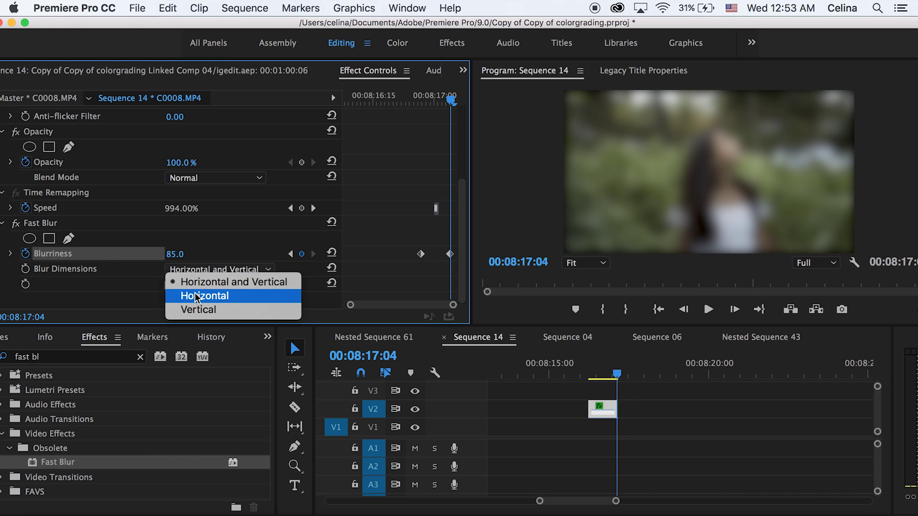
pyautogui.click(195, 274)
pyautogui.click(170, 286)
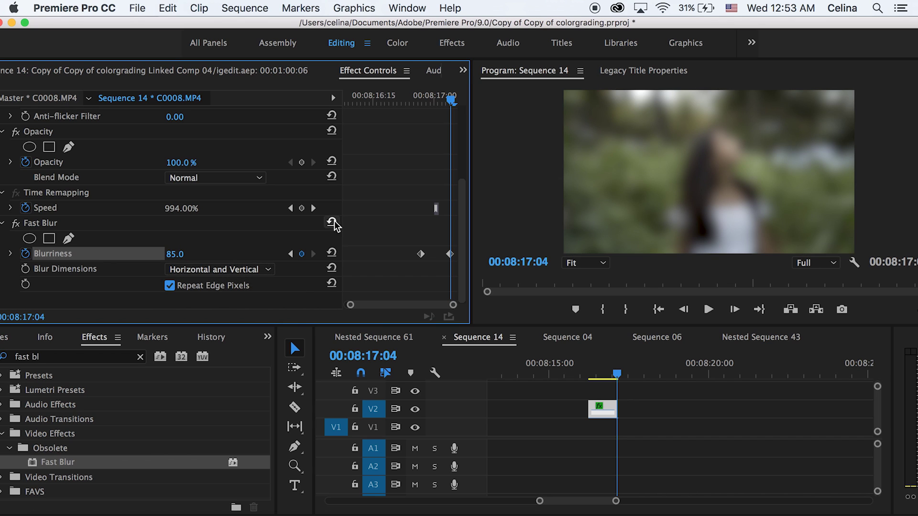
pyautogui.moveTo(420, 99); pyautogui.dragTo(424, 97)
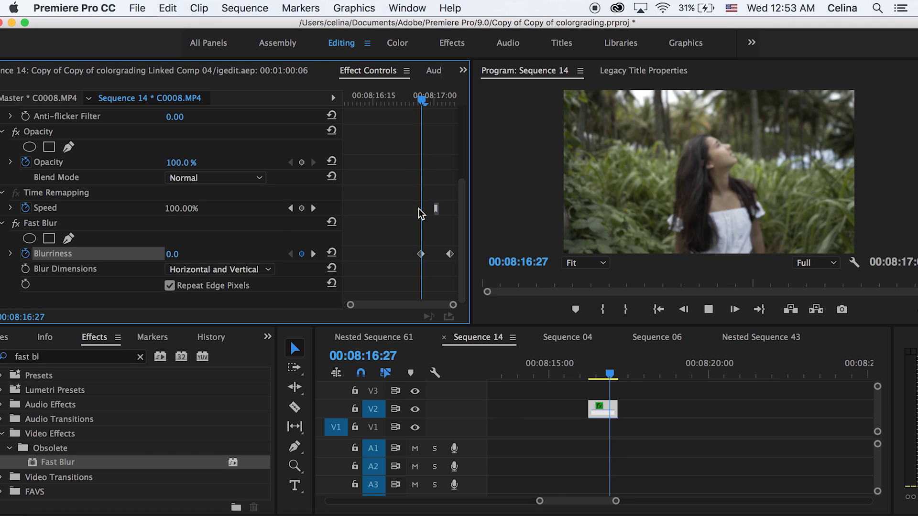
pyautogui.press('space')
pyautogui.click(423, 98)
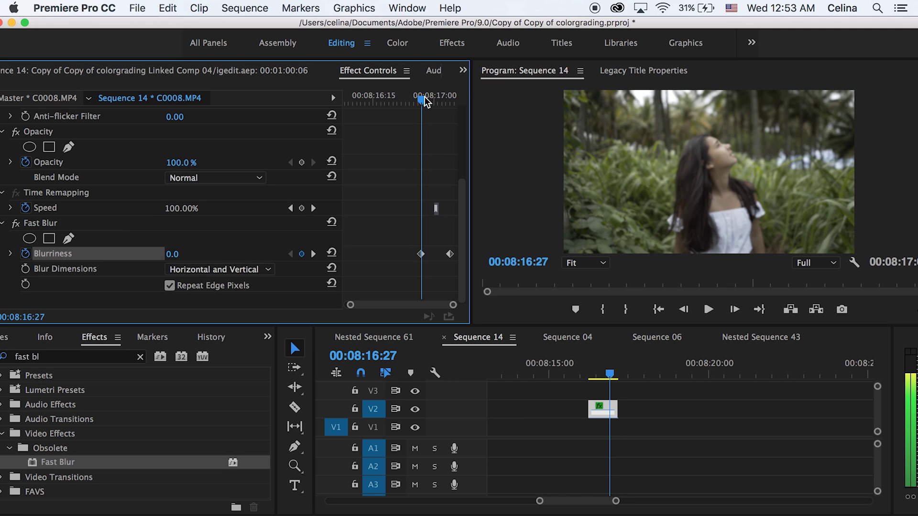
# - Keyframe Scale from 100 to 115 at the clip's last frame and play it back
pyautogui.scroll(5, 453, 127)
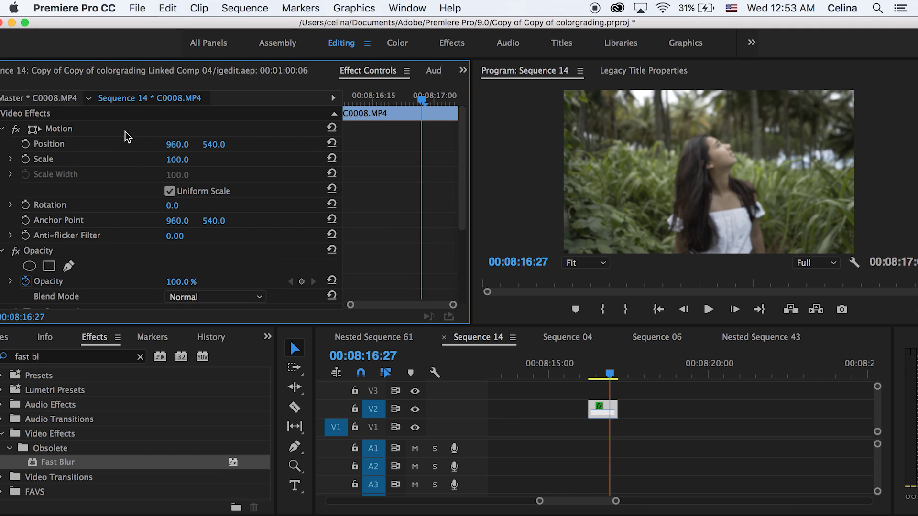
pyautogui.click(25, 159)
pyautogui.moveTo(430, 98); pyautogui.dragTo(453, 100)
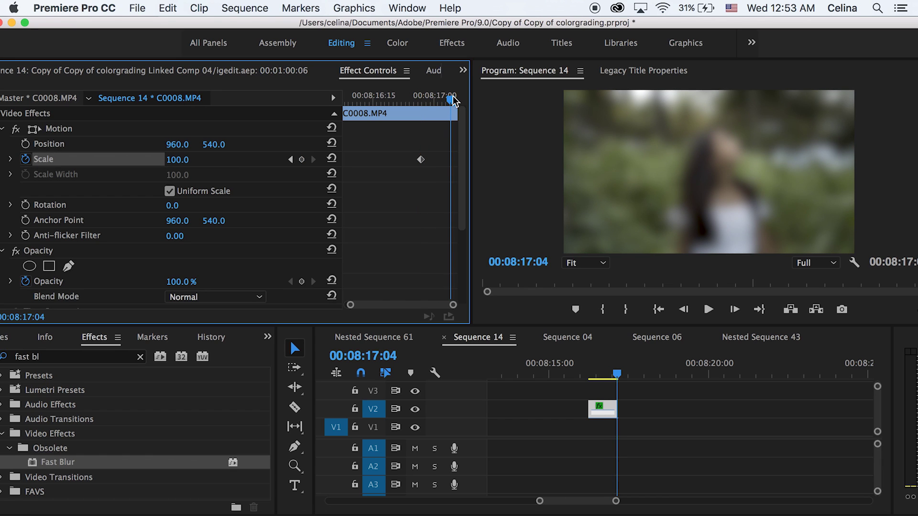
pyautogui.moveTo(197, 163); pyautogui.dragTo(204, 162)
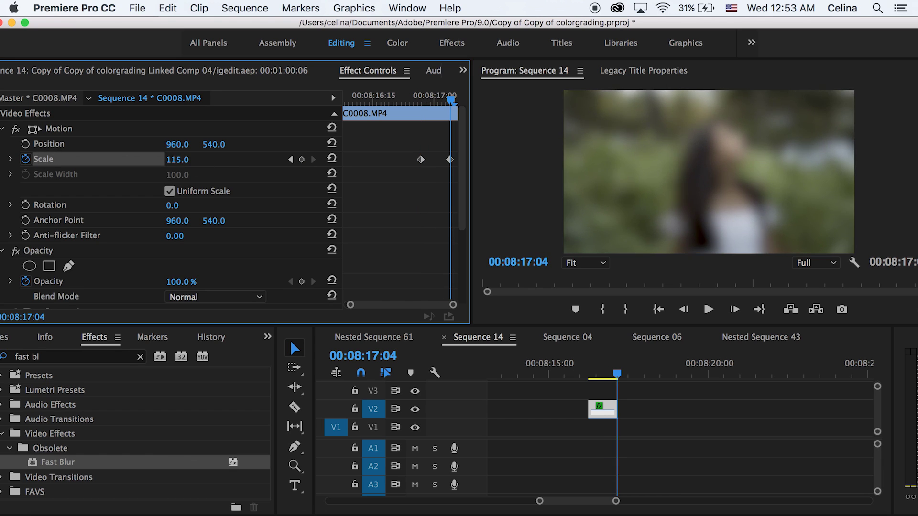
pyautogui.click(402, 98)
pyautogui.press('space')
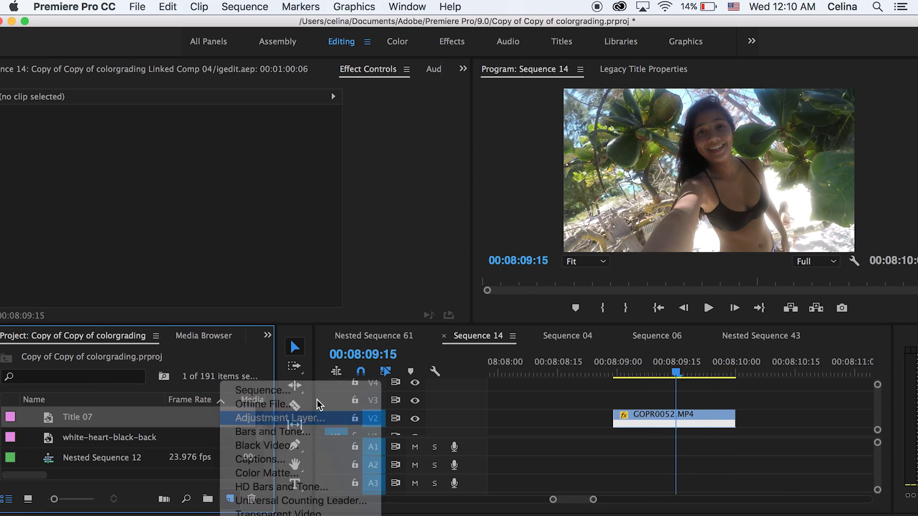
# - Create a new adjustment layer and place it above the GOPR0052 clip
pyautogui.click(266, 420)
pyautogui.click(549, 328)
pyautogui.moveTo(45, 422); pyautogui.dragTo(654, 397)
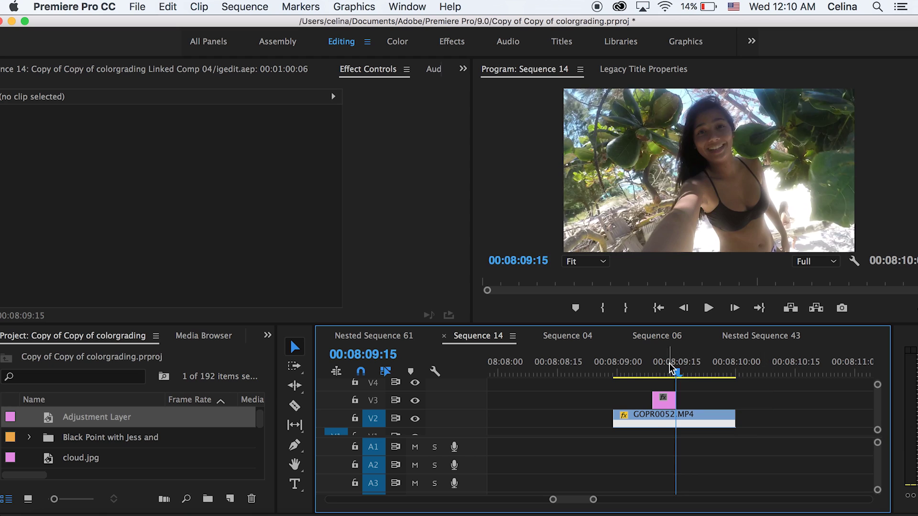
pyautogui.click(663, 400)
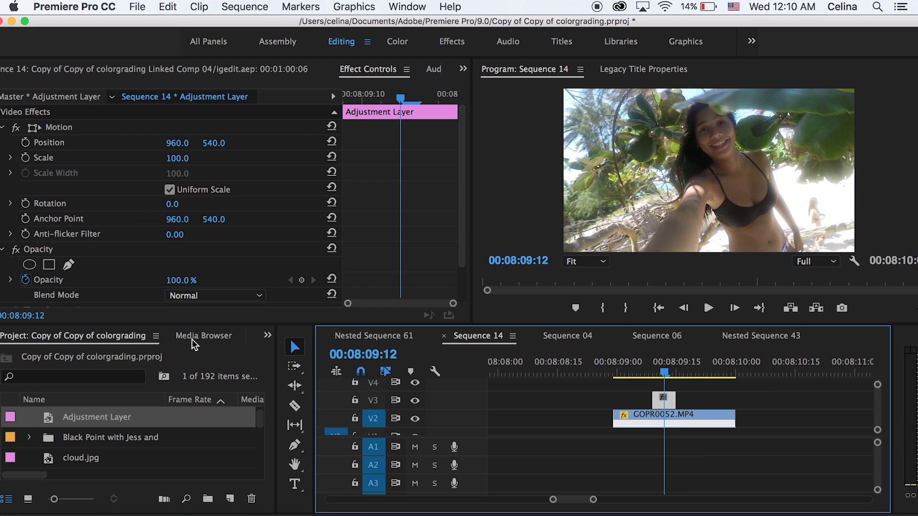
pyautogui.scroll(-6, 177, 337)
# - Search 'wave war' and apply Wave Warp to the adjustment layer
pyautogui.click(106, 341)
pyautogui.click(95, 355)
pyautogui.write('wave warp')
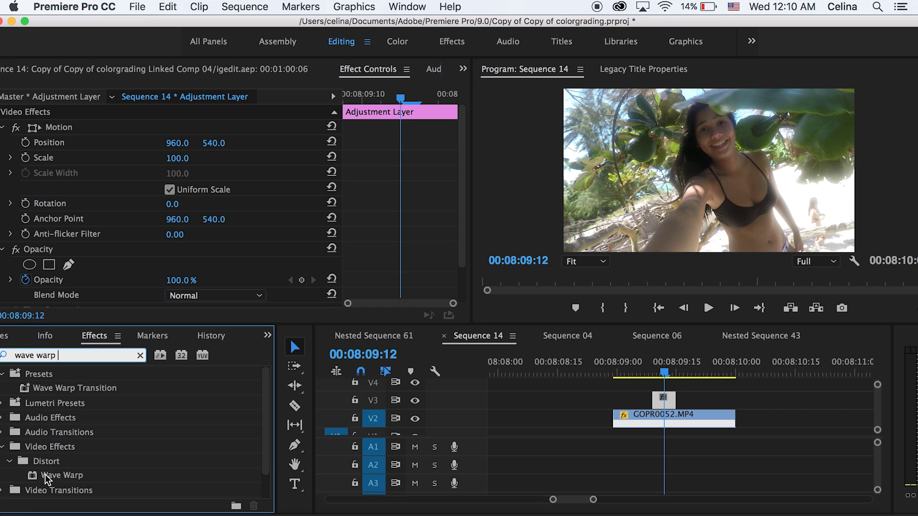
pyautogui.moveTo(48, 476); pyautogui.dragTo(628, 413)
# - Set Wave Warp to Noise type, direction 180°, width 448 and height 24, previewing the glitch
pyautogui.scroll(-8, 287, 235)
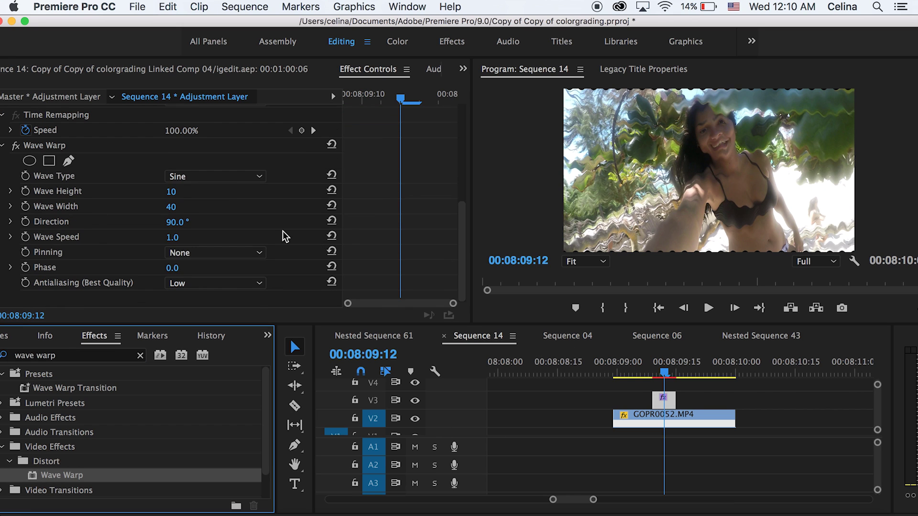
pyautogui.click(201, 174)
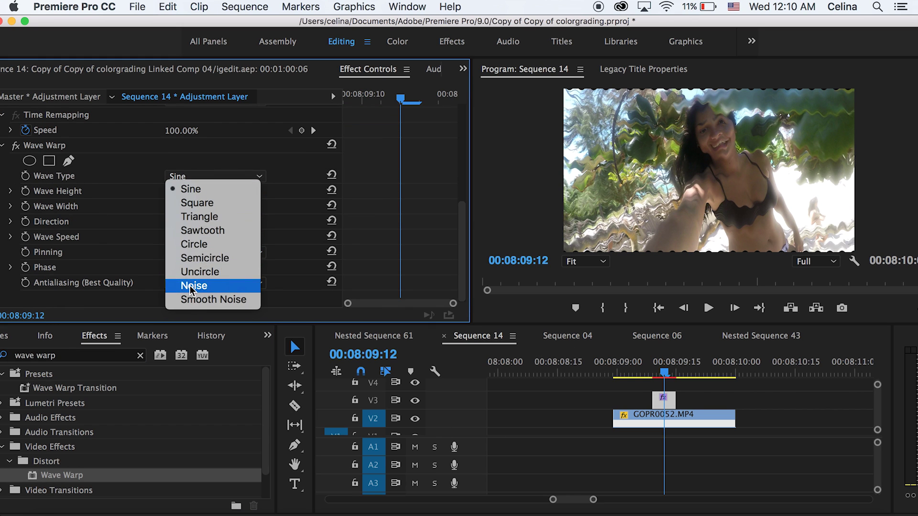
pyautogui.click(191, 189)
pyautogui.moveTo(184, 195); pyautogui.dragTo(217, 222)
pyautogui.click(190, 222)
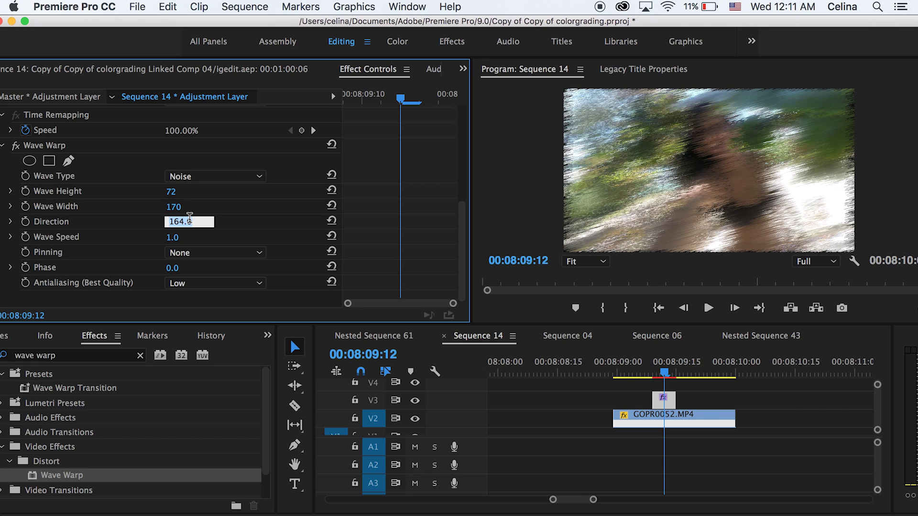
pyautogui.write('180')
pyautogui.press('Return')
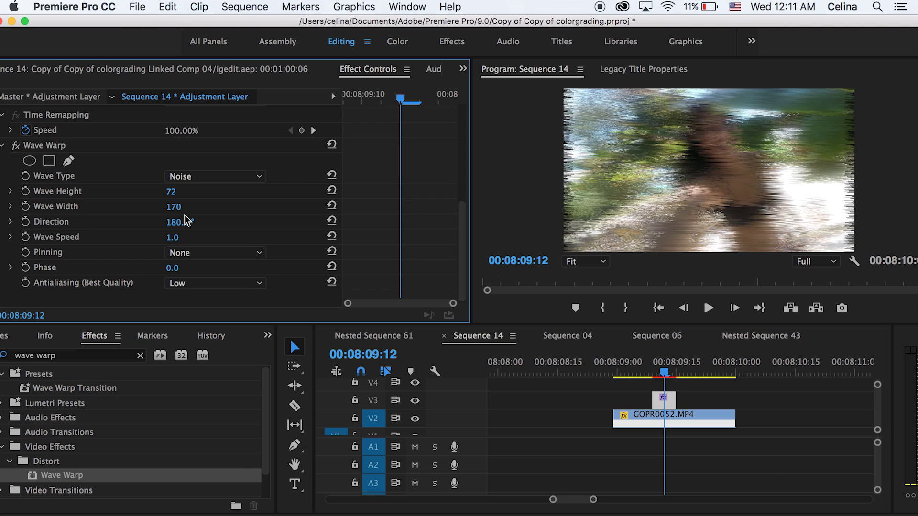
pyautogui.moveTo(174, 207); pyautogui.dragTo(316, 207)
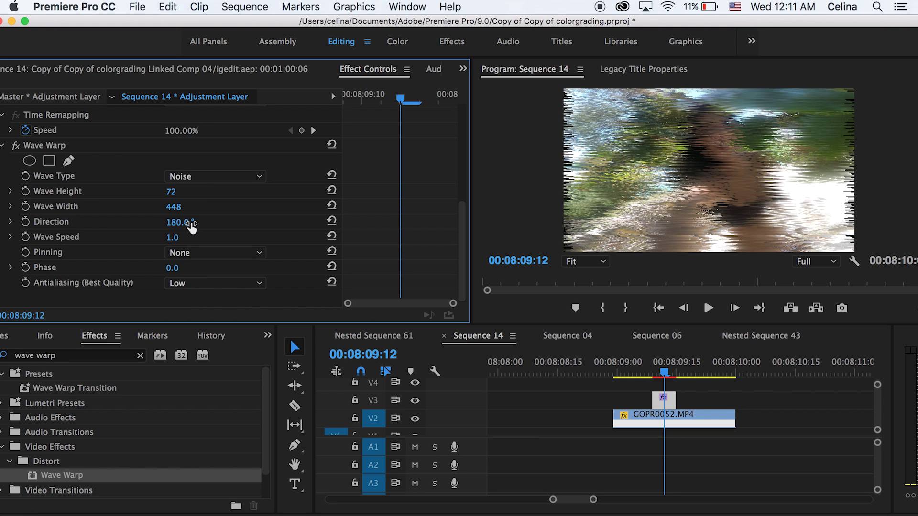
pyautogui.moveTo(657, 364)
pyautogui.mouseDown()
pyautogui.moveTo(645, 363)
pyautogui.moveTo(676, 364)
pyautogui.moveTo(663, 363)
pyautogui.mouseUp()
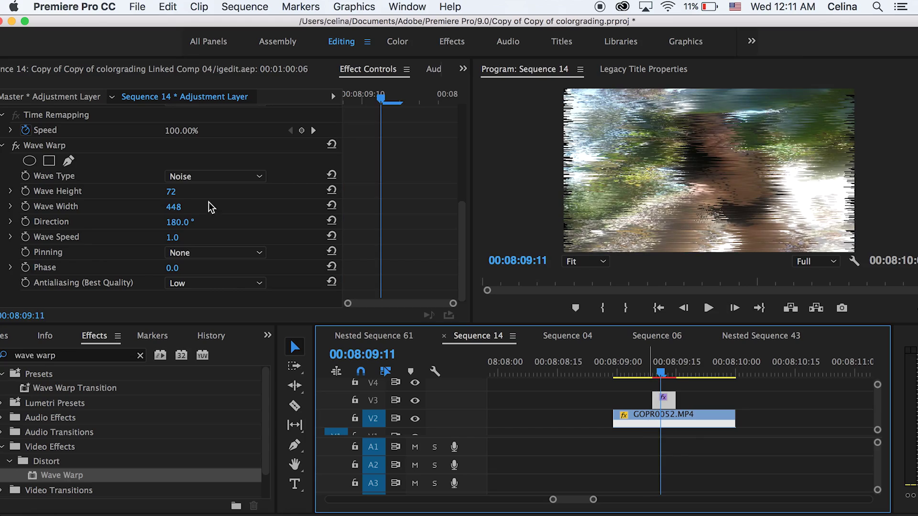
pyautogui.moveTo(171, 192); pyautogui.dragTo(162, 192)
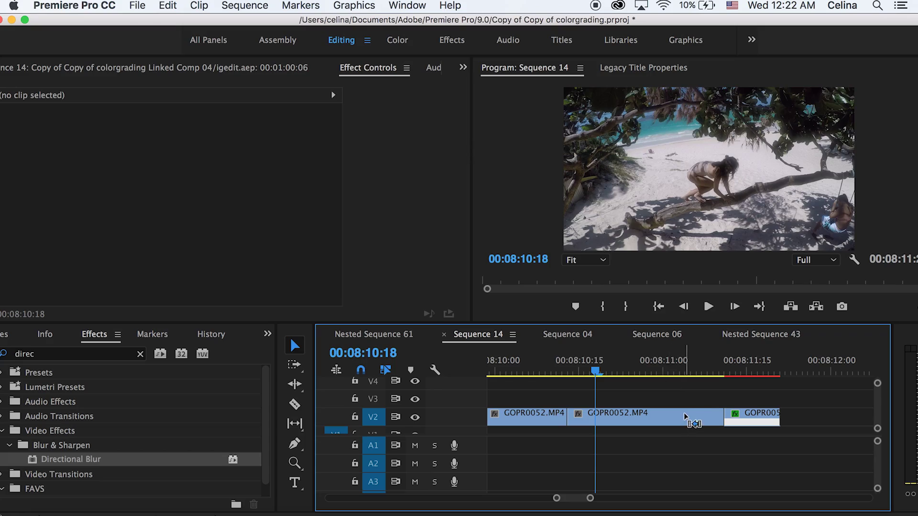
# - Trim the V2 edit point, lift the middle GOPR0052 piece to V3, and slide the next clip under it
pyautogui.moveTo(684, 415); pyautogui.dragTo(664, 420)
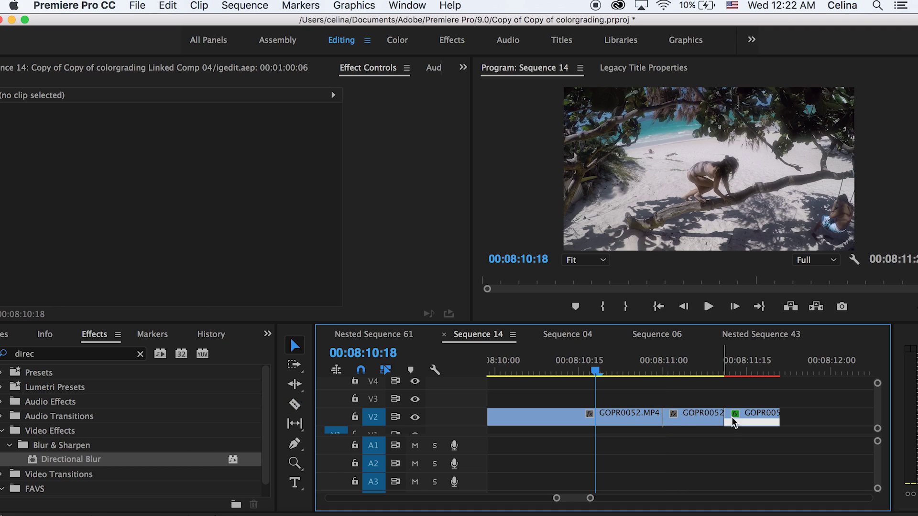
pyautogui.click(696, 414)
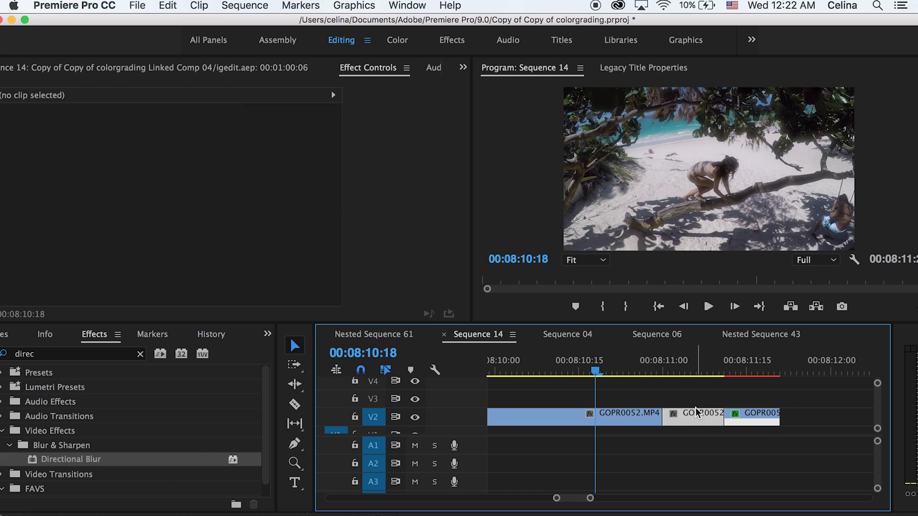
pyautogui.moveTo(697, 414); pyautogui.dragTo(697, 396)
pyautogui.moveTo(734, 419); pyautogui.dragTo(692, 423)
pyautogui.moveTo(669, 371); pyautogui.dragTo(673, 371)
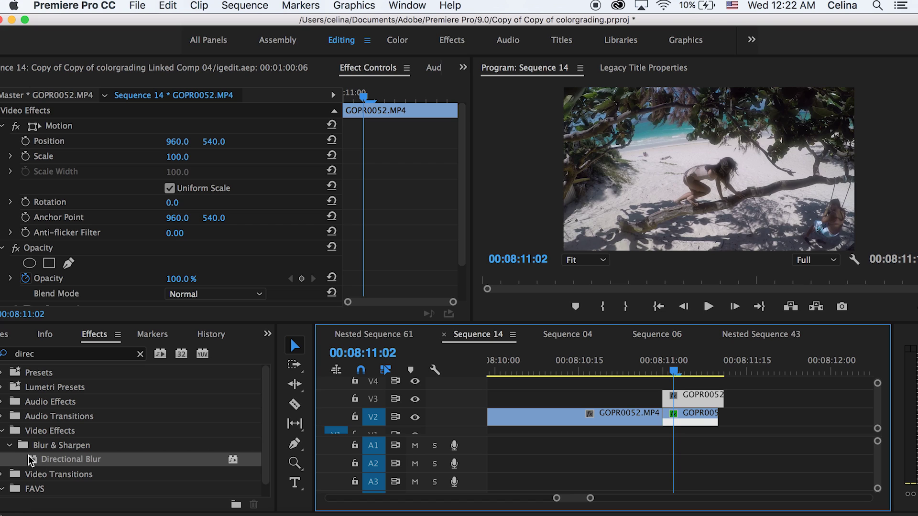
# - Apply Directional Blur to the V3 clip with a Blur Length of 75
pyautogui.moveTo(30, 461); pyautogui.dragTo(691, 397)
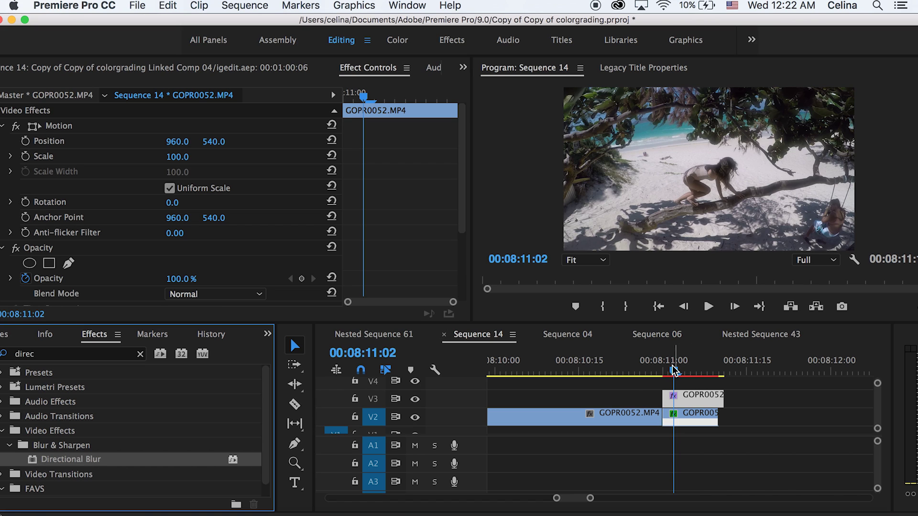
pyautogui.click(674, 372)
pyautogui.scroll(-4, 436, 206)
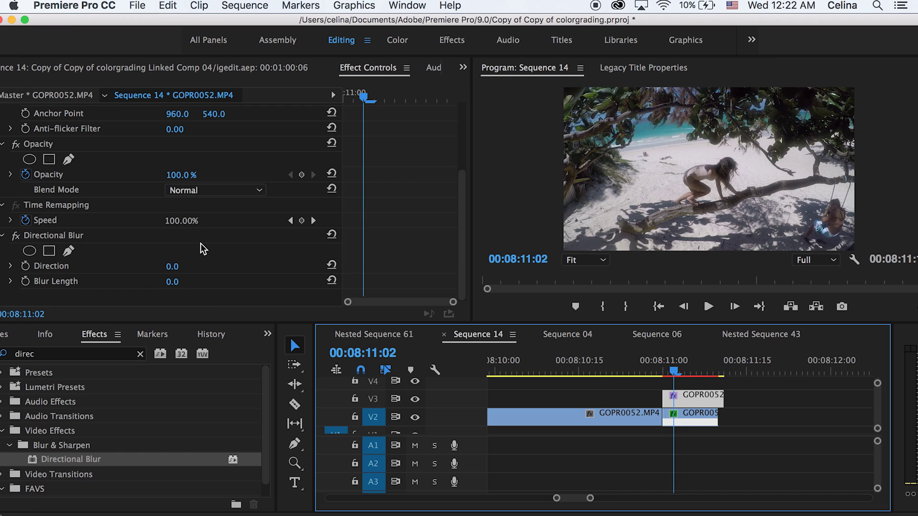
pyautogui.click(173, 282)
pyautogui.write('75')
pyautogui.press('Return')
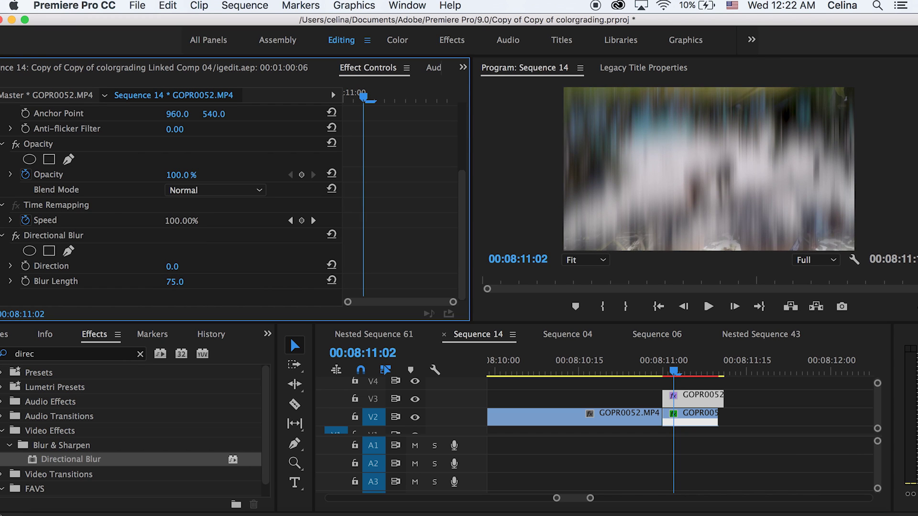
pyautogui.scroll(5, 304, 208)
pyautogui.moveTo(366, 100); pyautogui.dragTo(338, 103)
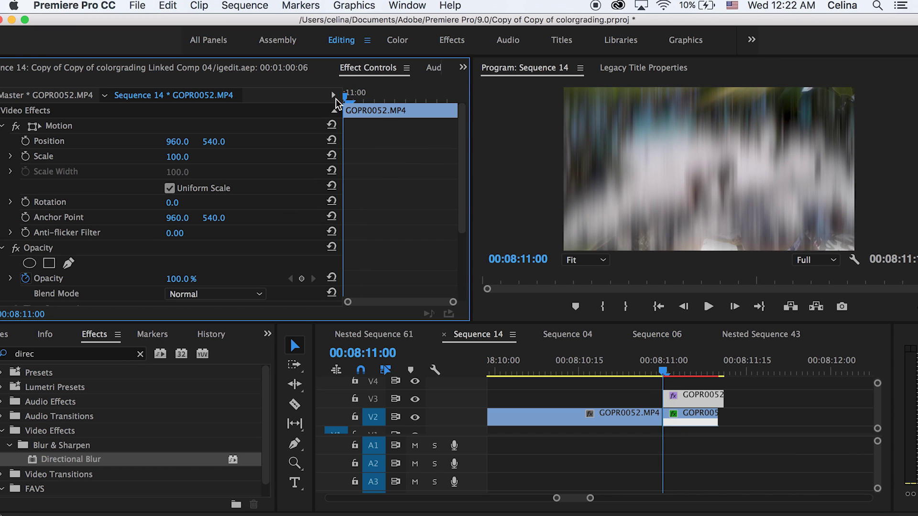
# - Keyframe Position to slide the V3 clip vertically from 960, 540 to 960, 126.5, then shift the end keyframe earlier
pyautogui.click(28, 142)
pyautogui.moveTo(426, 95)
pyautogui.mouseDown()
pyautogui.moveTo(445, 96)
pyautogui.moveTo(438, 99)
pyautogui.mouseUp()
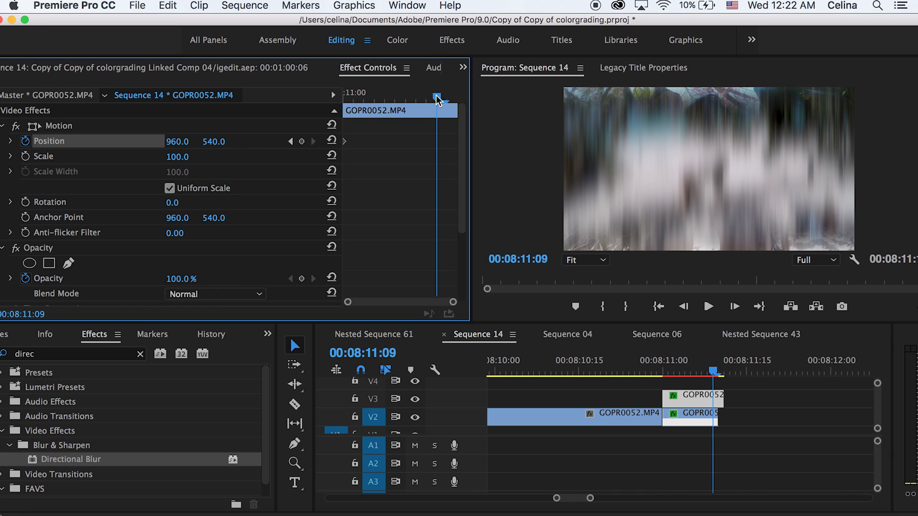
pyautogui.moveTo(214, 141); pyautogui.dragTo(144, 142)
pyautogui.click(652, 372)
pyautogui.press('space')
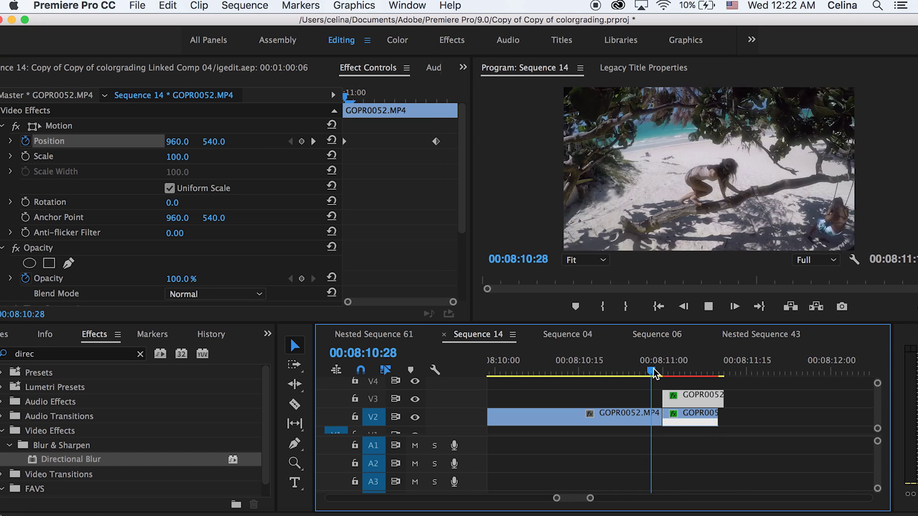
pyautogui.click(646, 371)
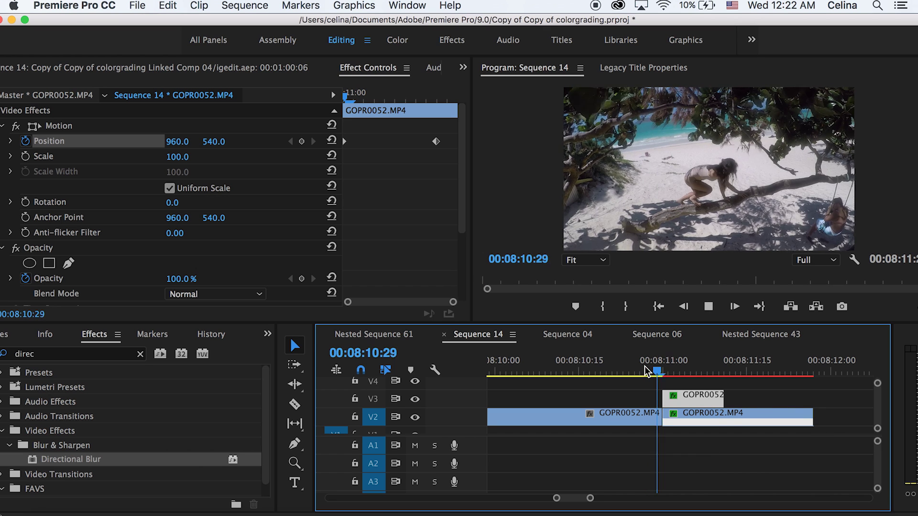
pyautogui.press('space')
pyautogui.moveTo(435, 141); pyautogui.dragTo(394, 141)
pyautogui.click(646, 372)
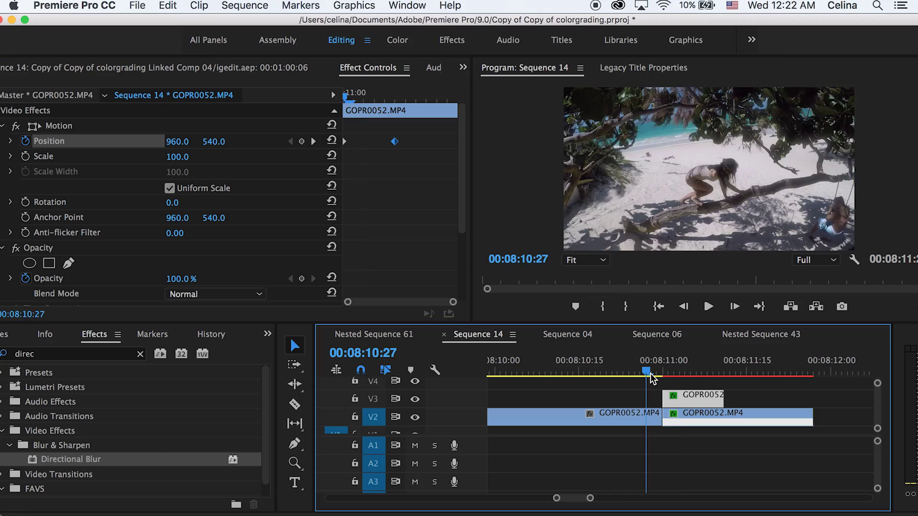